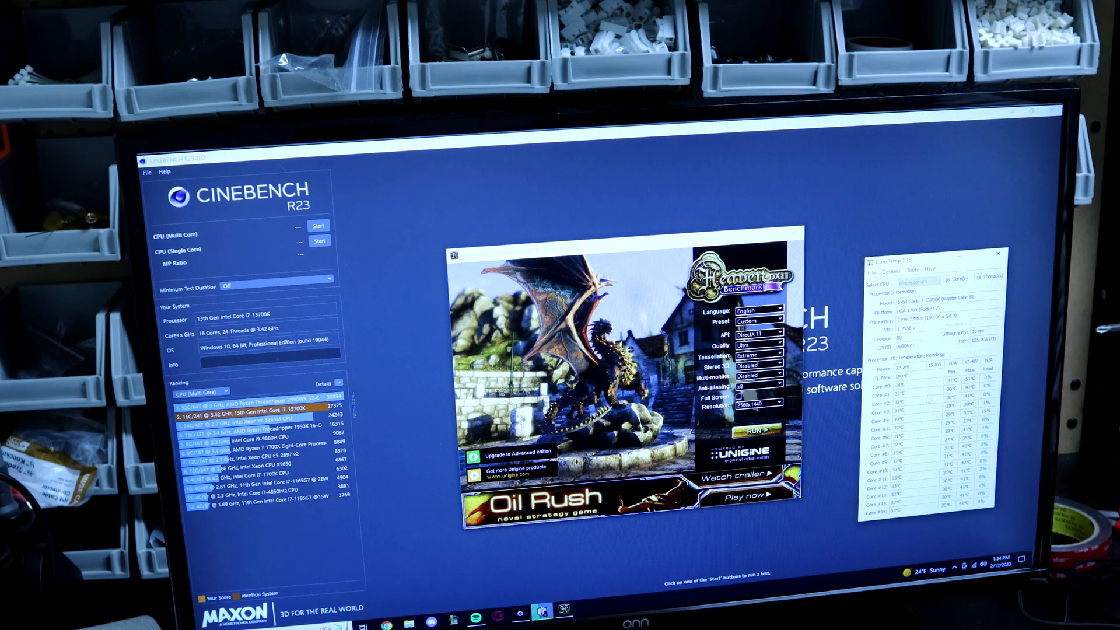
- Choose the '30 minutes (Test Stability)' minimum test duration for the multi-core render run
{"action": "left_click", "coordinate": [267, 284]}
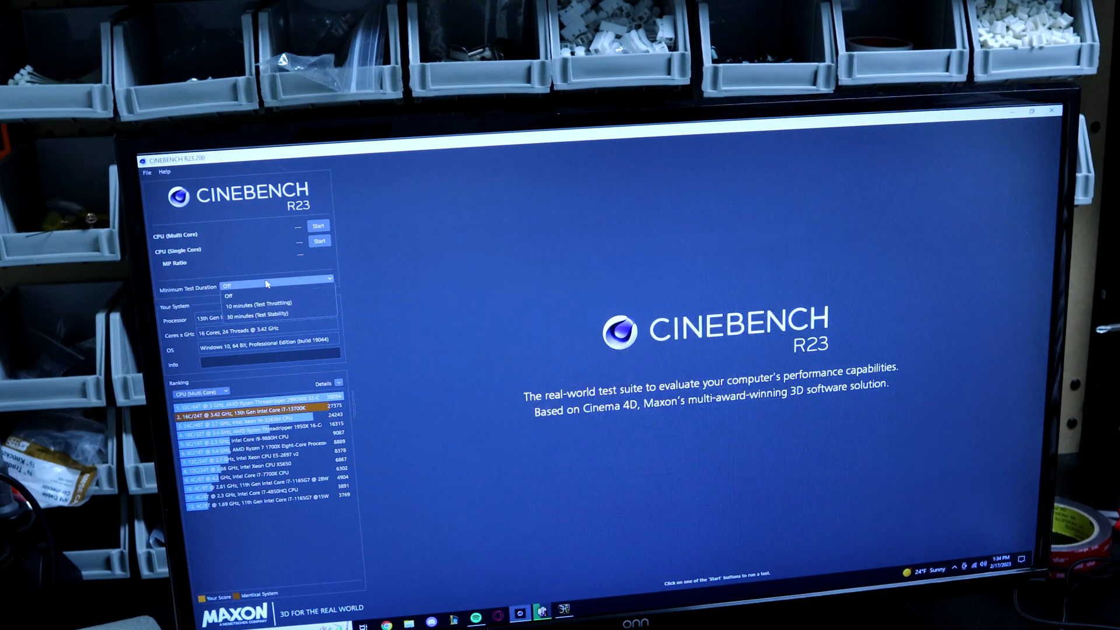
{"action": "left_click", "coordinate": [267, 314]}
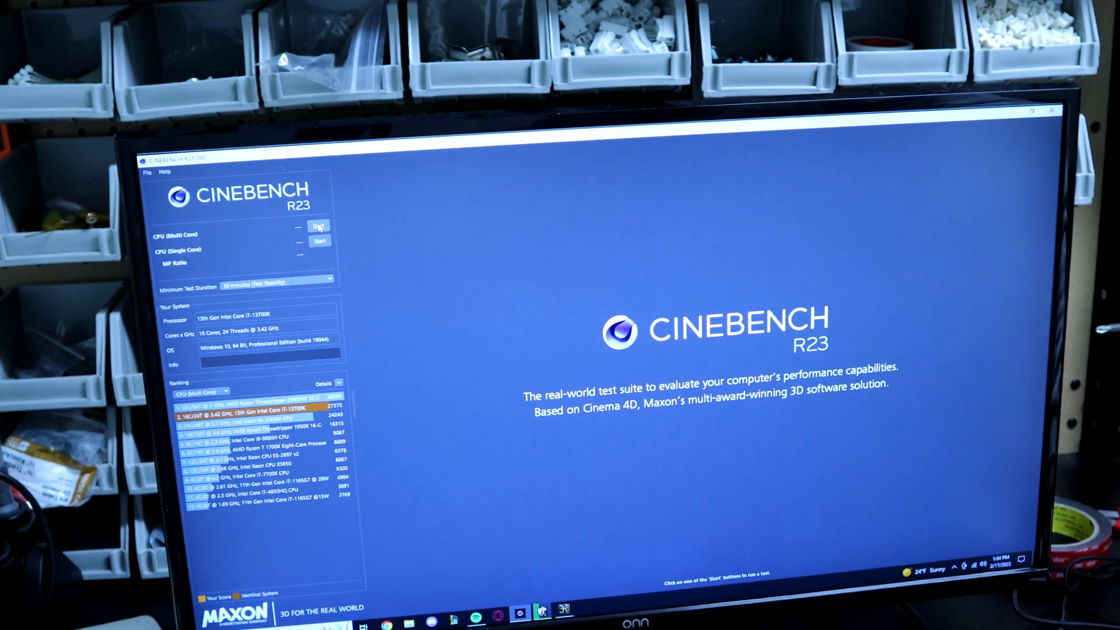
{"action": "left_click", "coordinate": [565, 610]}
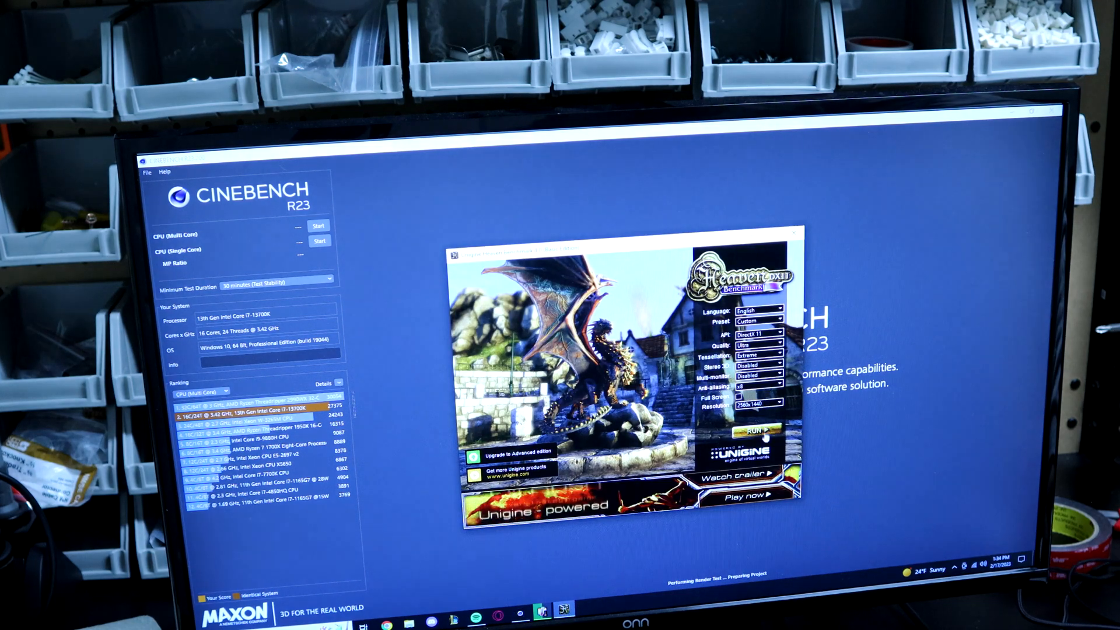
- Run the Heaven DX11 benchmark scene alongside the Cinebench CPU render
{"action": "left_click", "coordinate": [755, 432]}
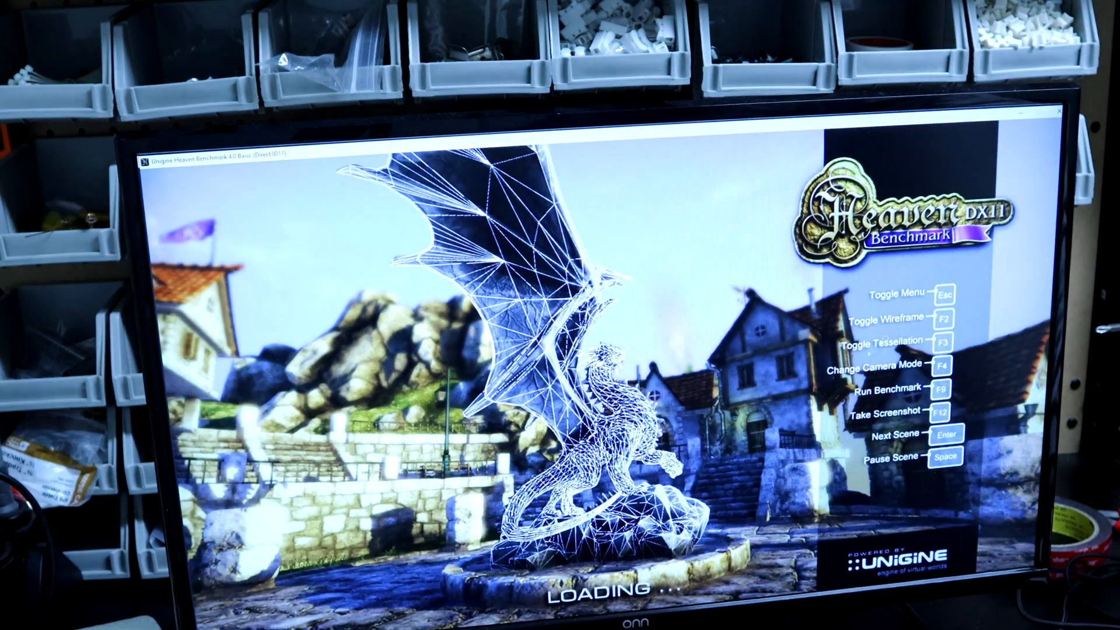